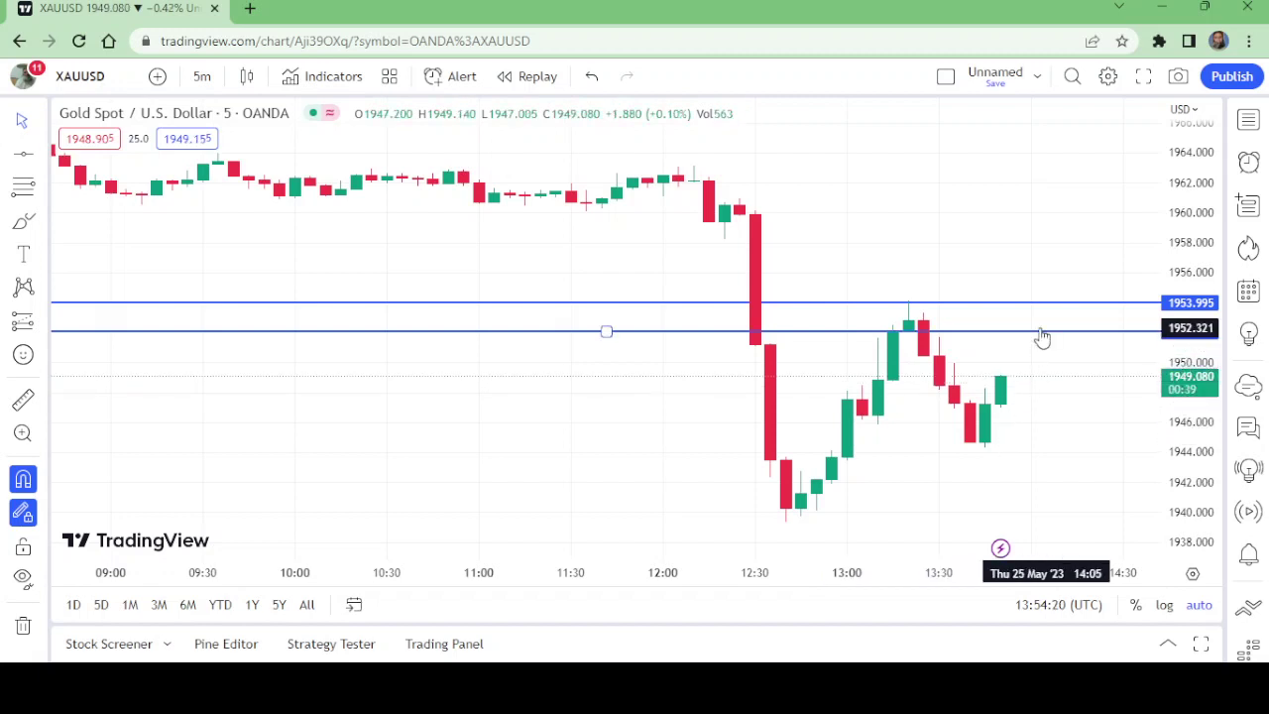
Drag the lower blue support line on the 5m chart down to 1952.085, below 1953.995
{"action": "left_click_drag", "start_coordinate": [1041, 331], "coordinate": [1041, 334]}
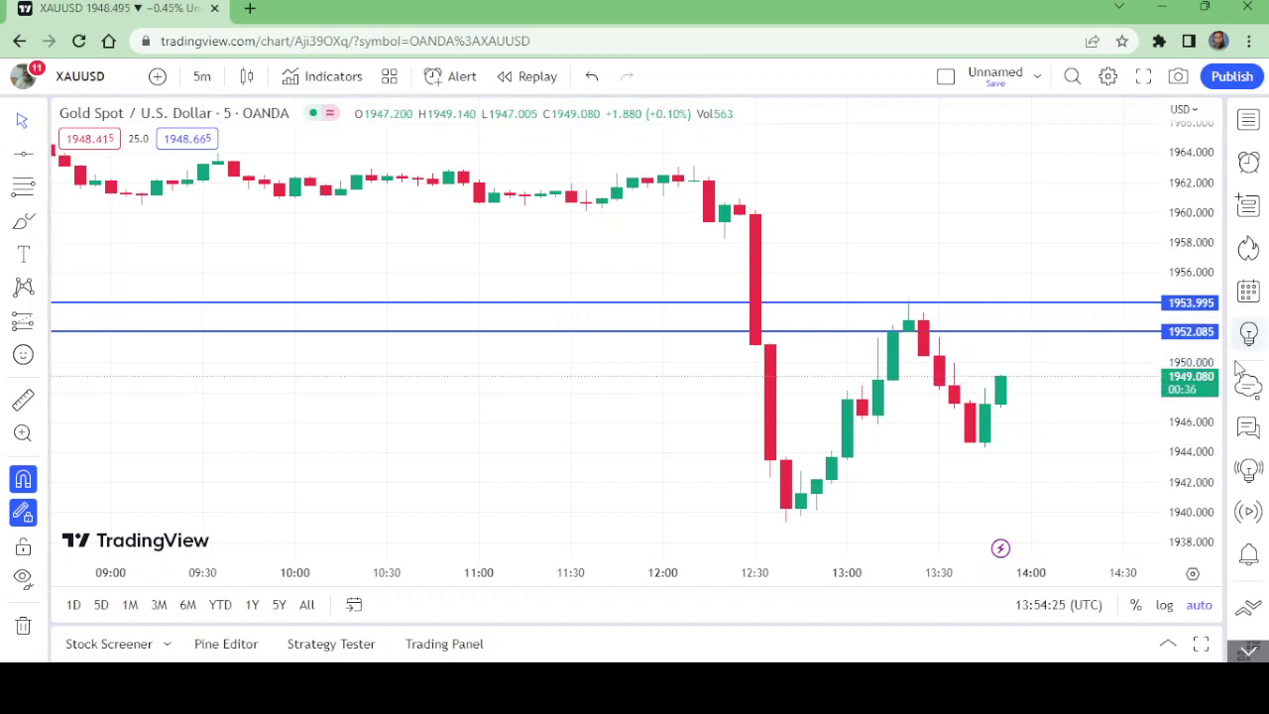
{"action": "left_click_drag", "start_coordinate": [1166, 333], "coordinate": [873, 333]}
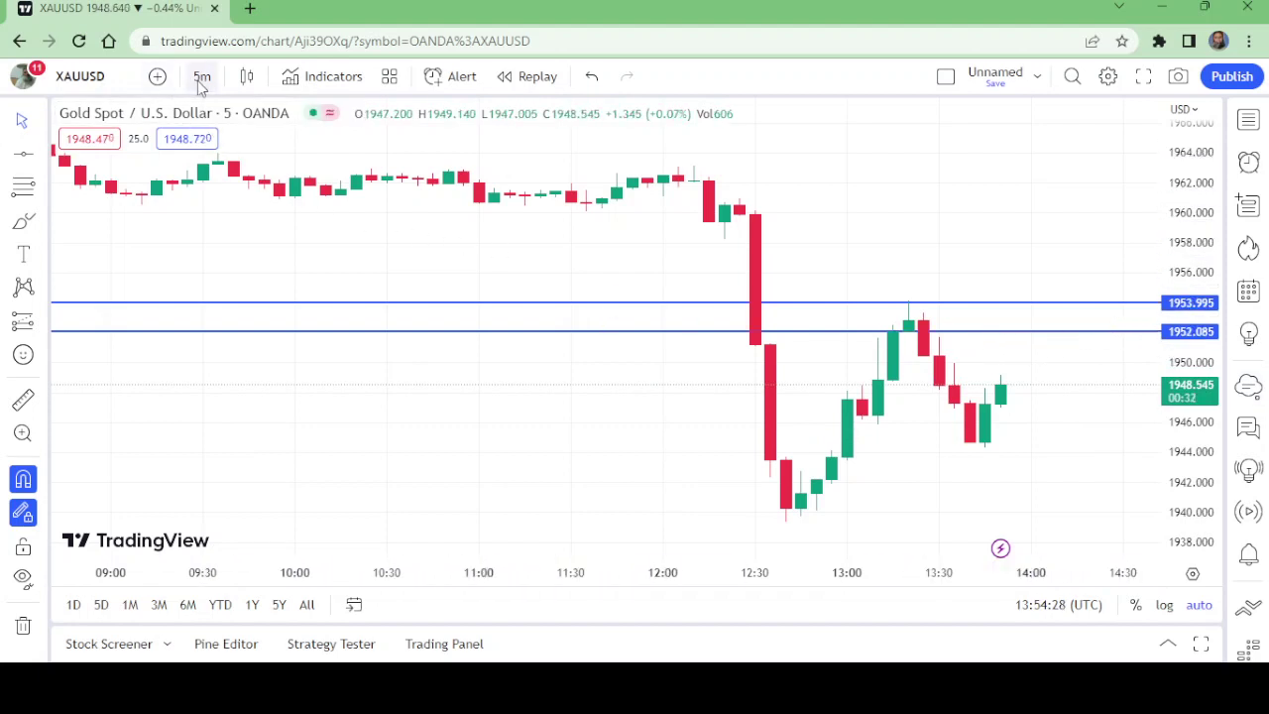
Switch XAUUSD to the 4-hour timeframe and zoom out until early March is visible
{"action": "left_click", "coordinate": [202, 77]}
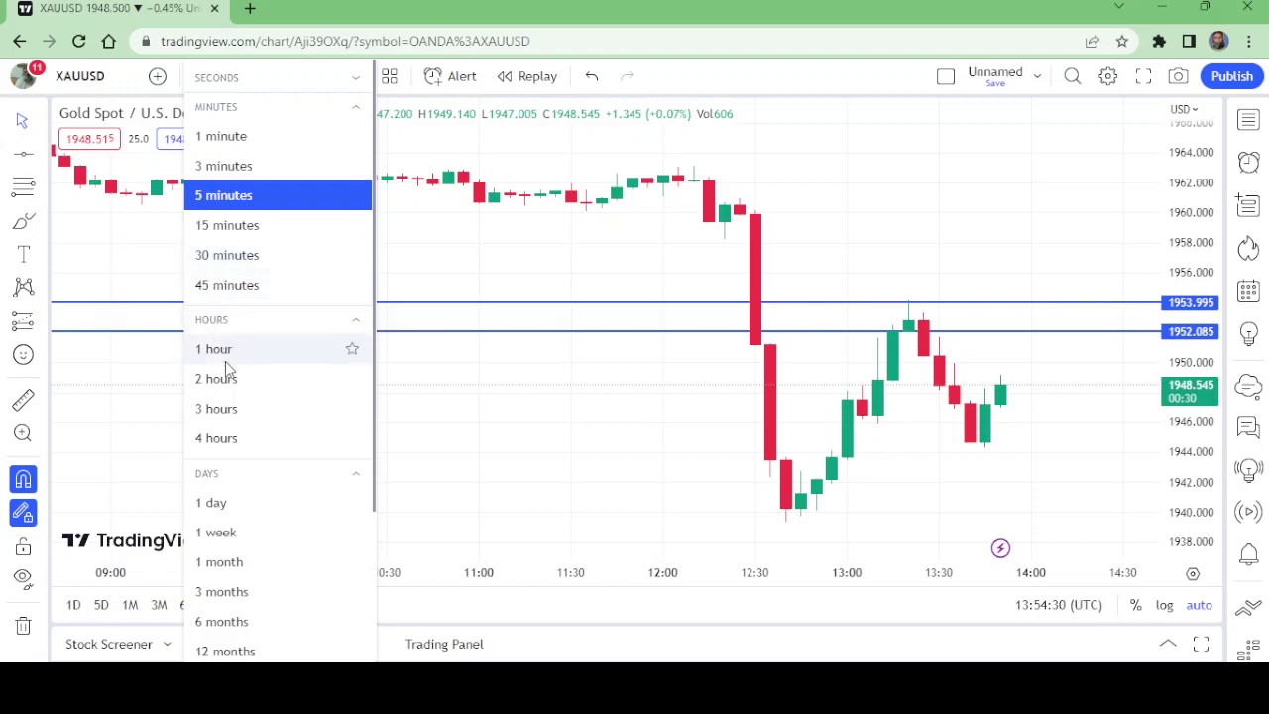
{"action": "left_click", "coordinate": [227, 439]}
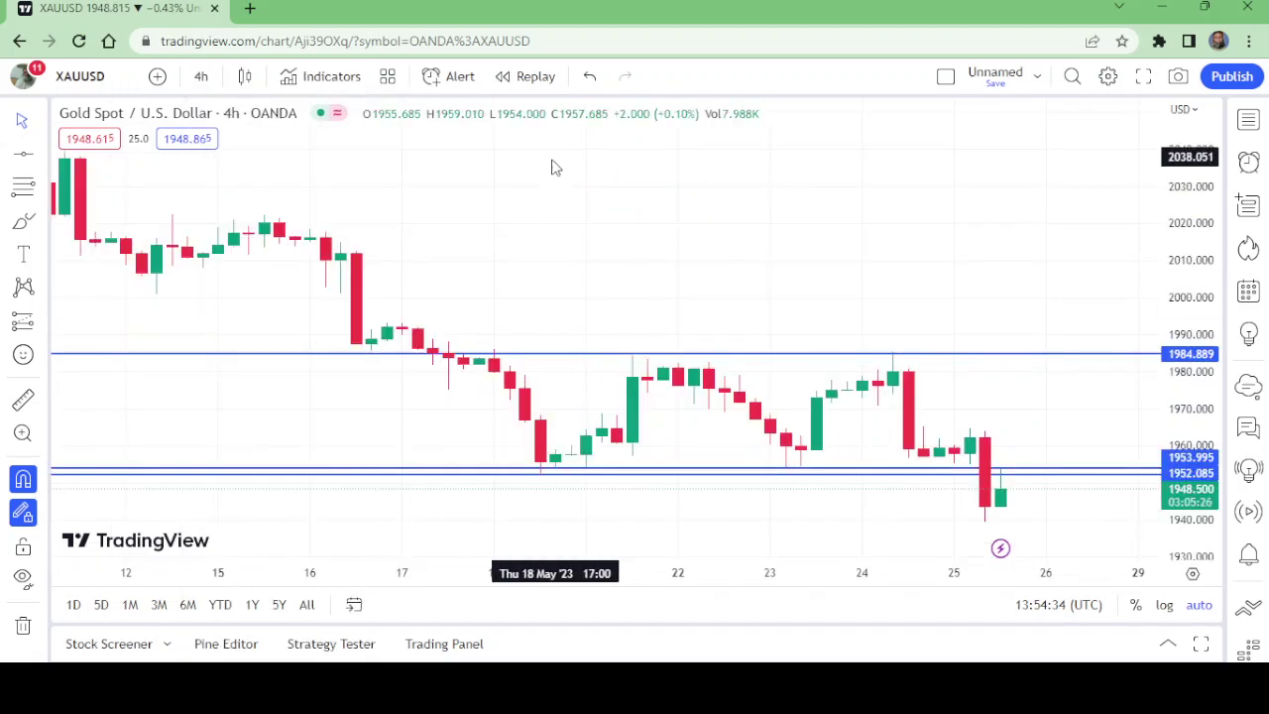
{"action": "left_click", "coordinate": [556, 527]}
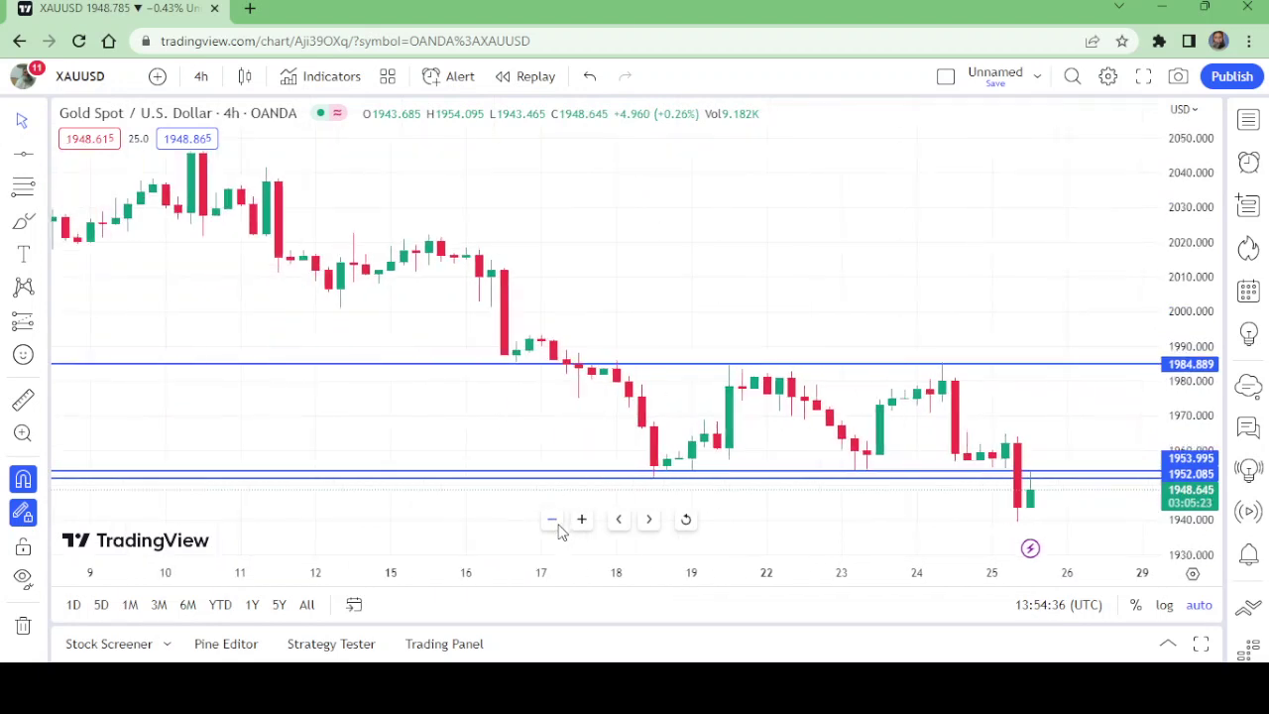
{"action": "left_click", "coordinate": [556, 528]}
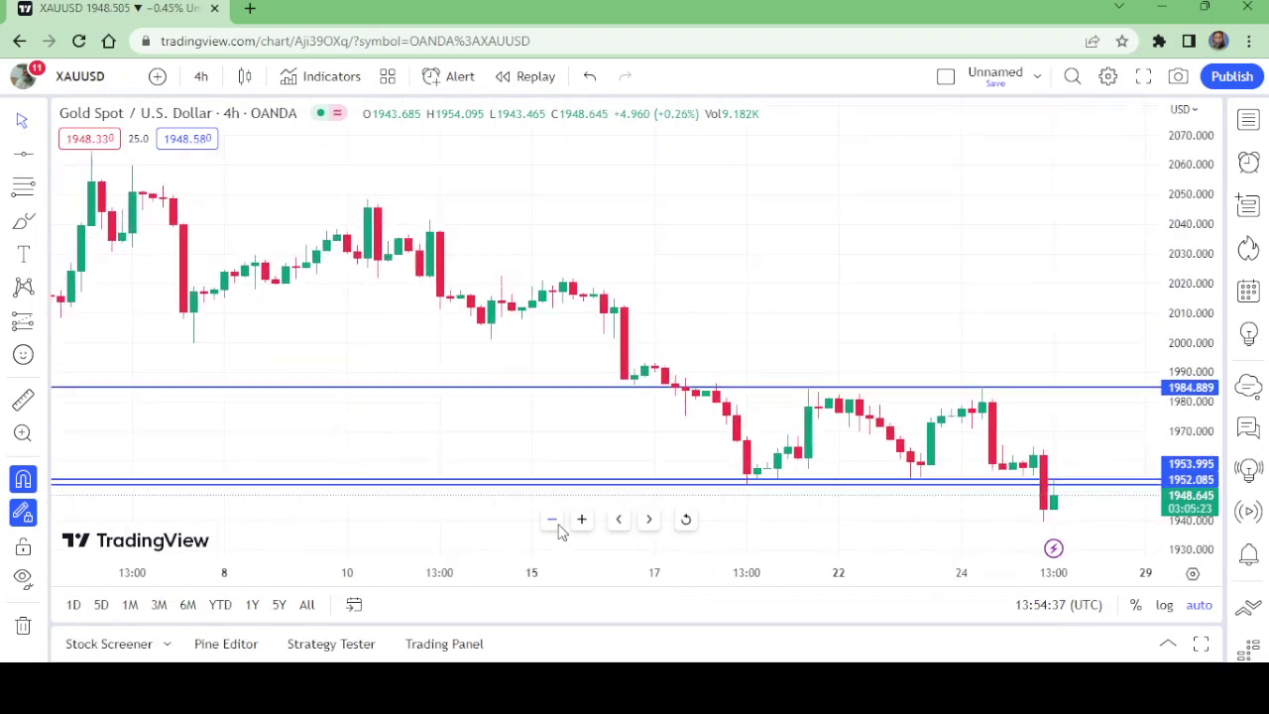
{"action": "left_click", "coordinate": [684, 520]}
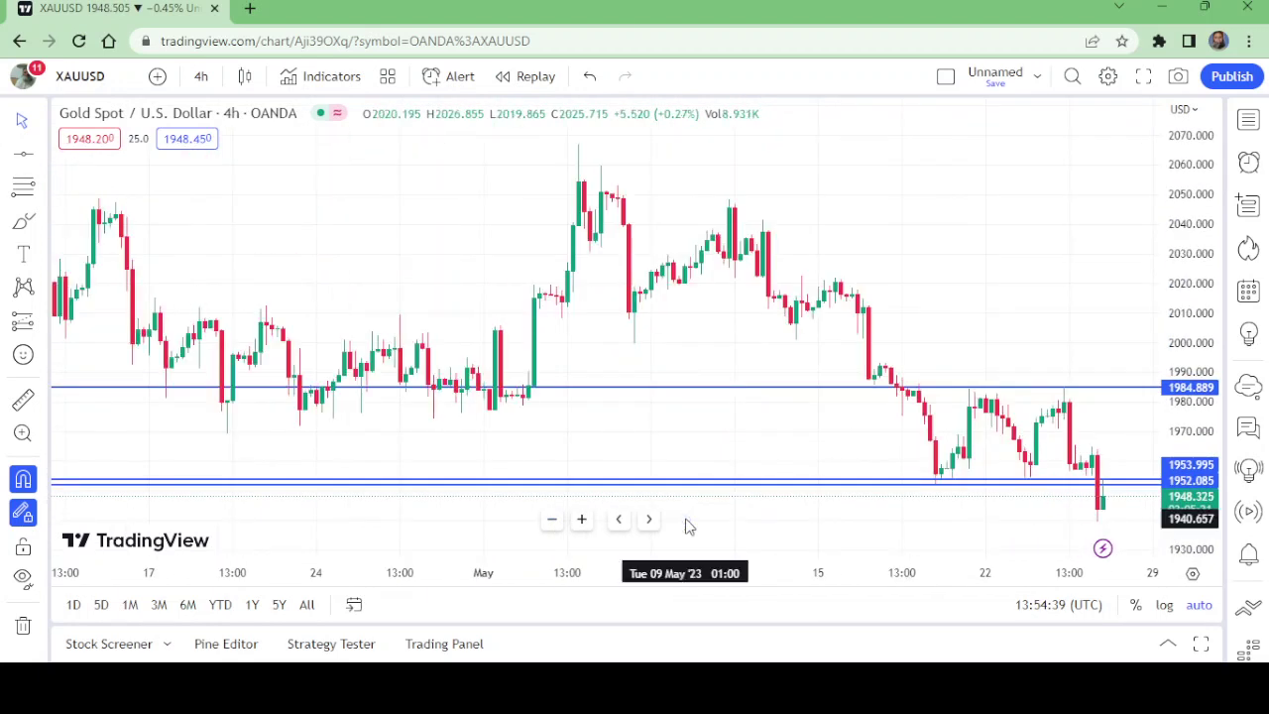
{"action": "left_click", "coordinate": [553, 521]}
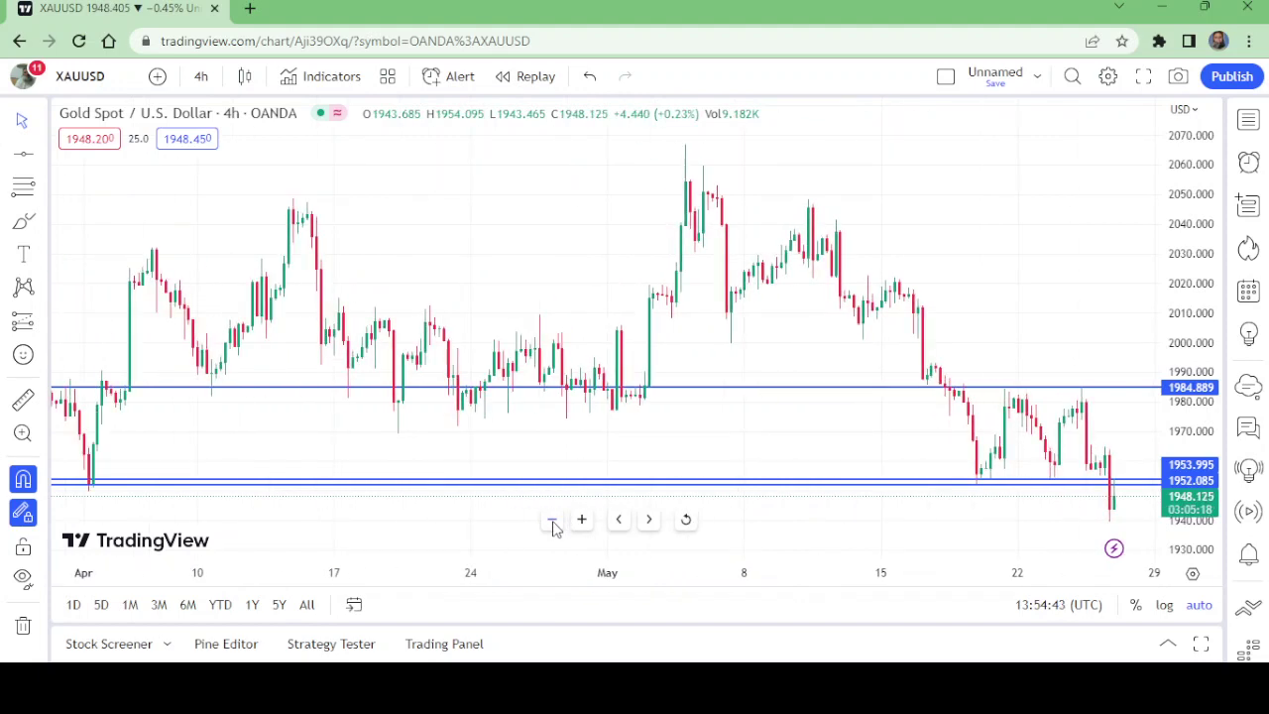
{"action": "left_click", "coordinate": [553, 523]}
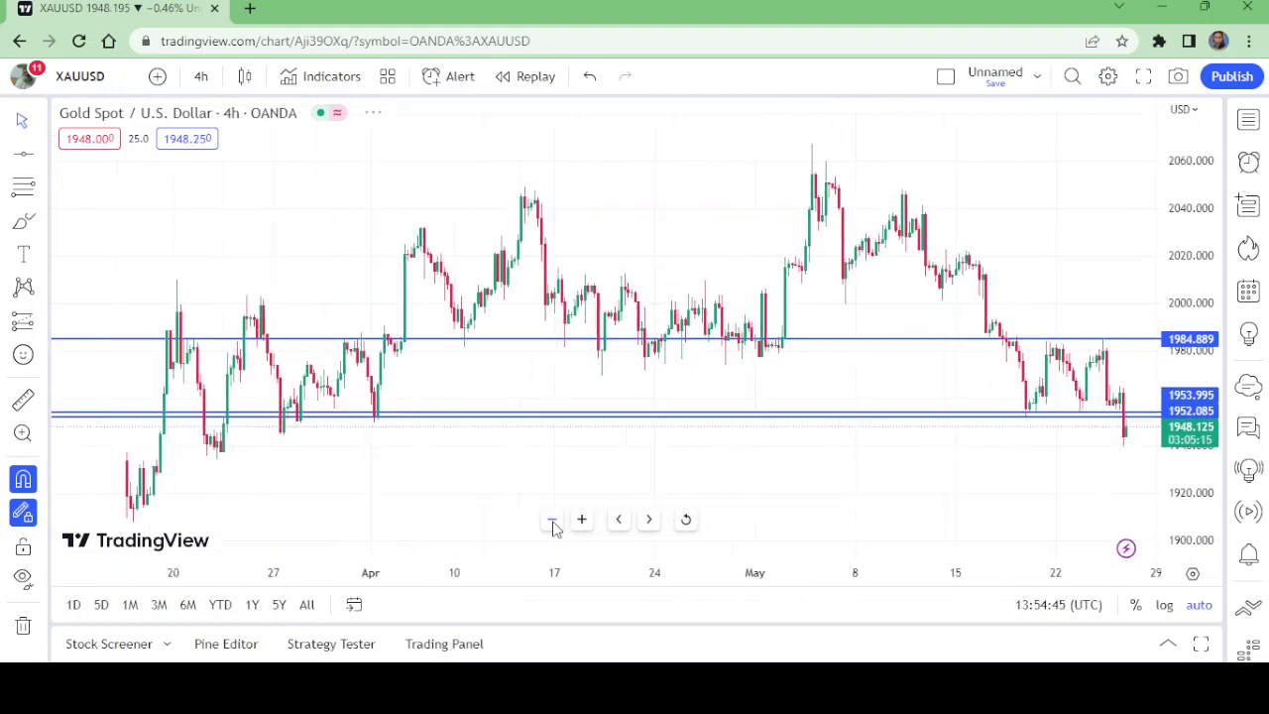
{"action": "left_click", "coordinate": [553, 524]}
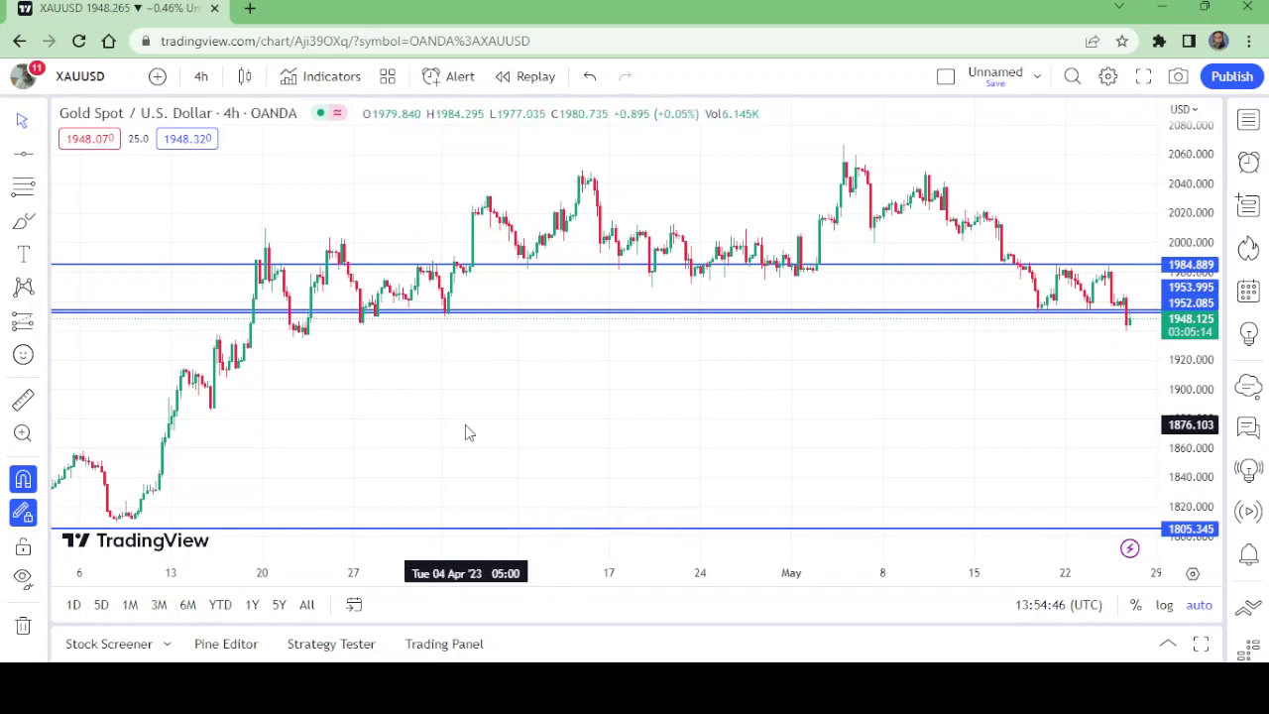
Draw a horizontal line near 1919 on the 4h chart and raise it to 1929.323
{"action": "left_click", "coordinate": [27, 159]}
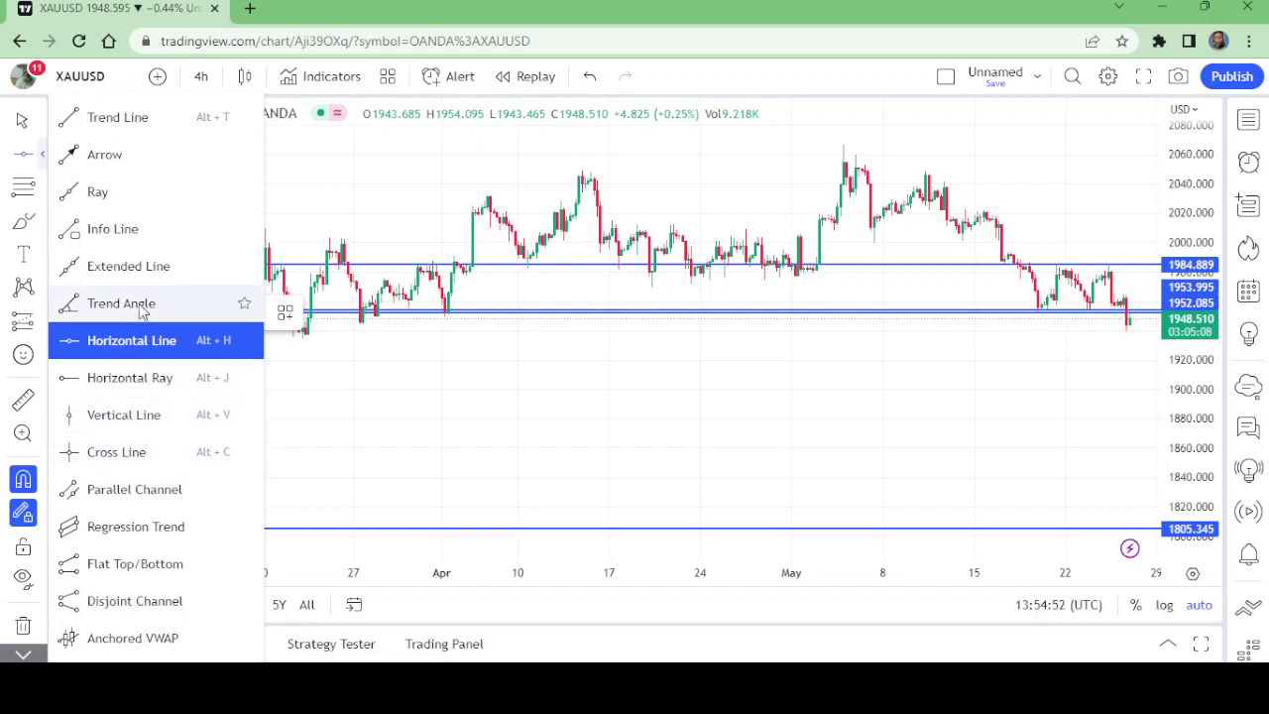
{"action": "left_click", "coordinate": [109, 340]}
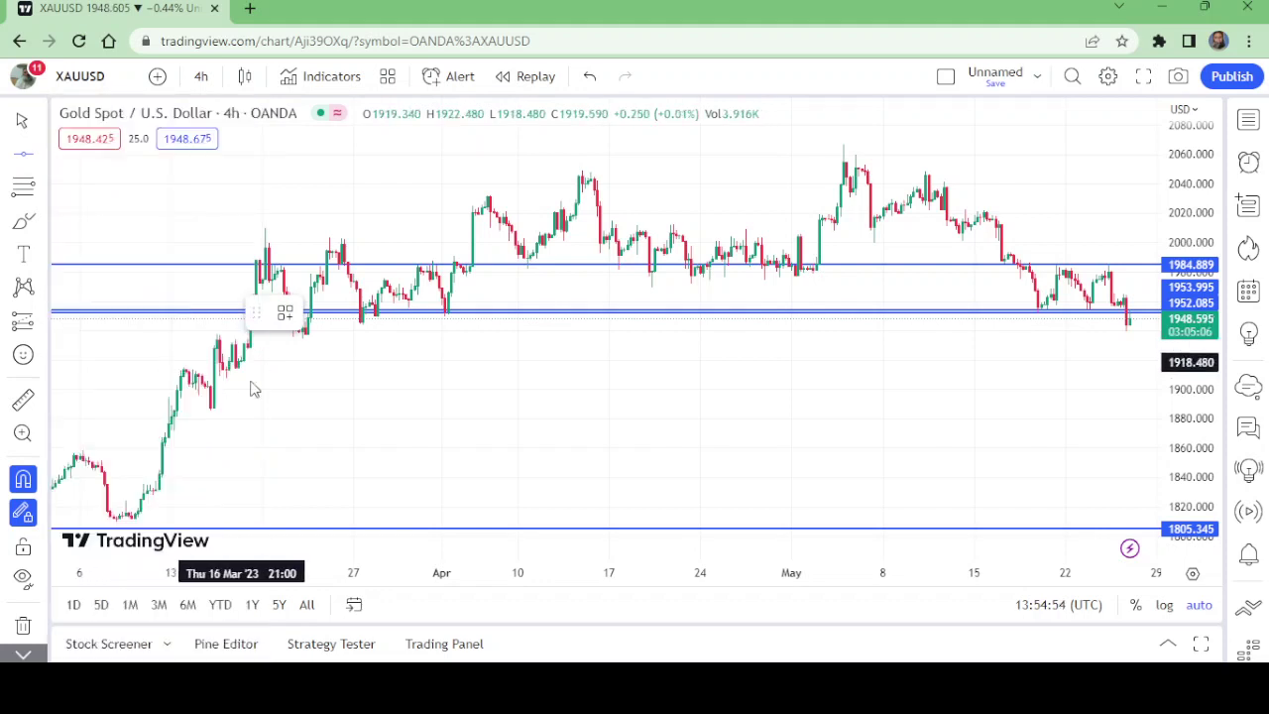
{"action": "left_click", "coordinate": [234, 361]}
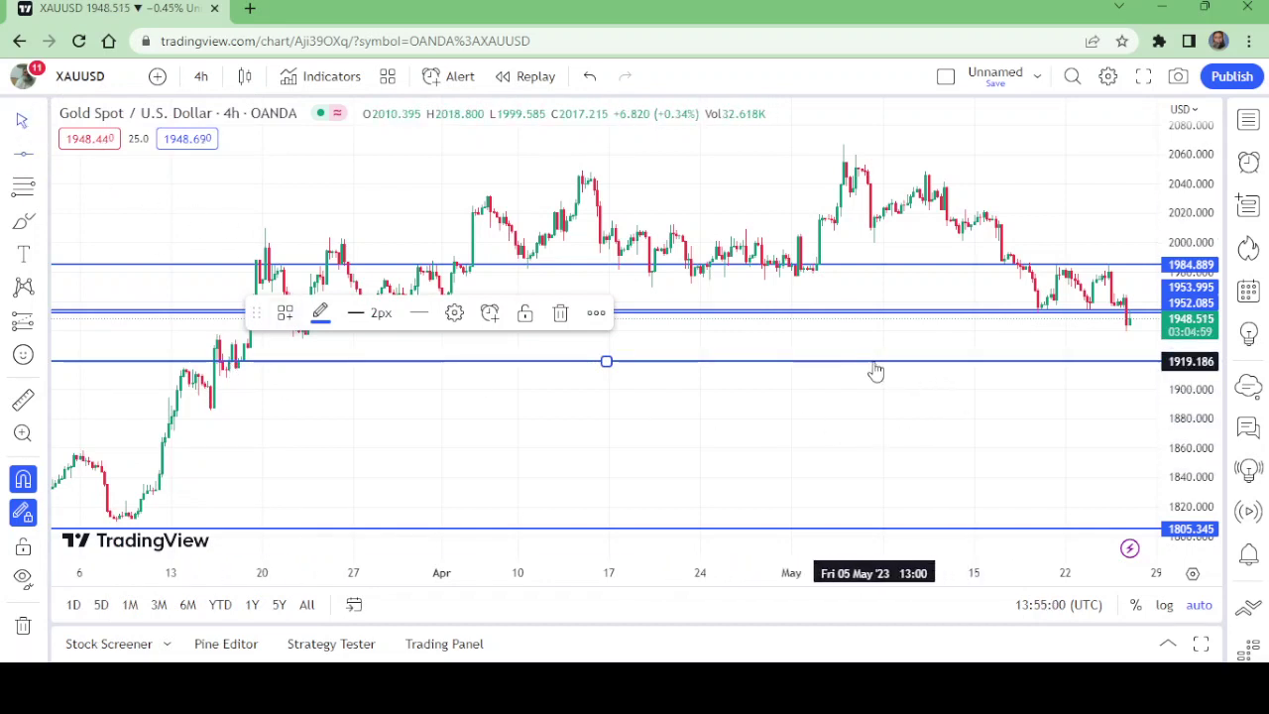
{"action": "left_click_drag", "start_coordinate": [874, 363], "coordinate": [873, 346]}
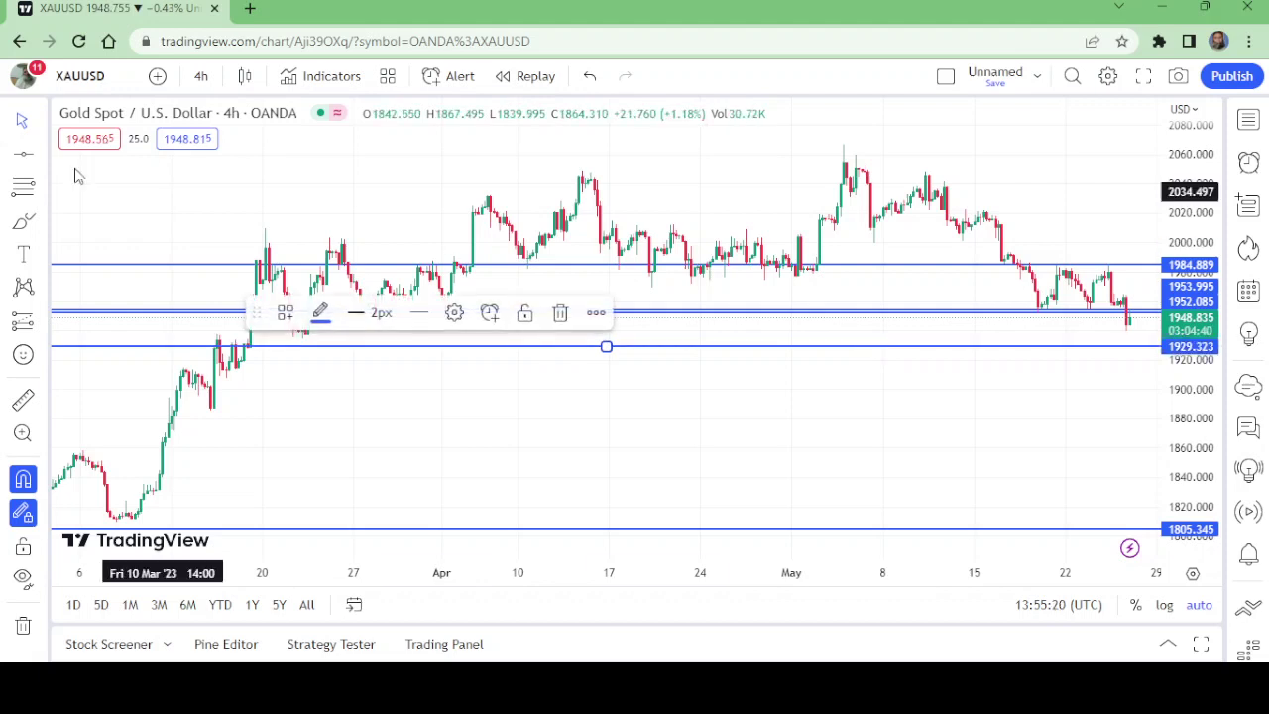
Check the 1-hour chart and nudge the new support line up toward 1932
{"action": "left_click", "coordinate": [204, 76]}
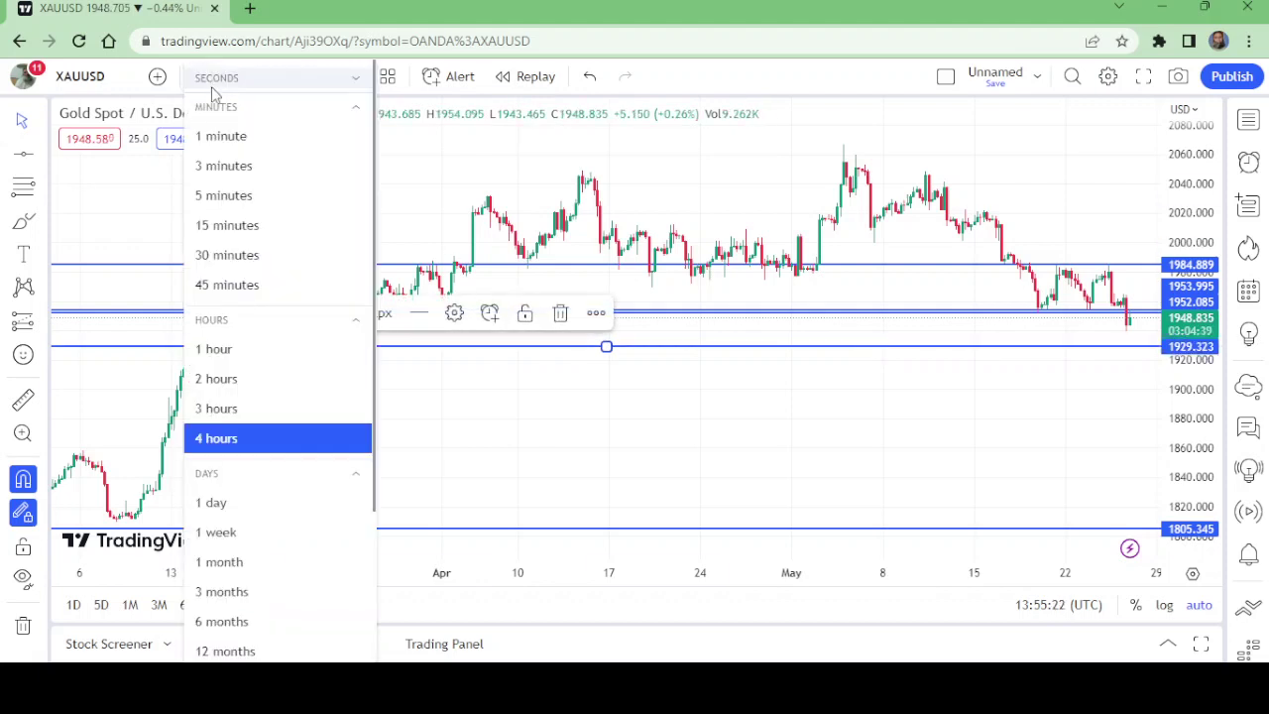
{"action": "left_click", "coordinate": [243, 353]}
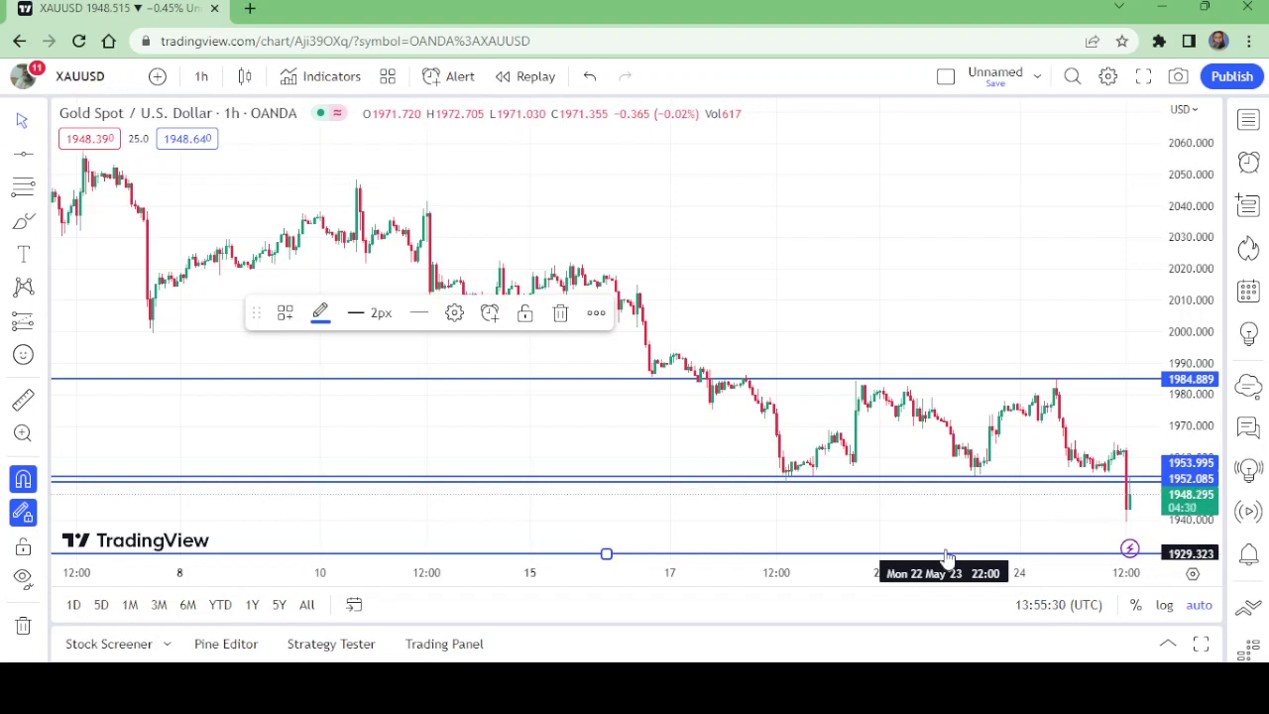
{"action": "left_click_drag", "start_coordinate": [947, 556], "coordinate": [937, 551]}
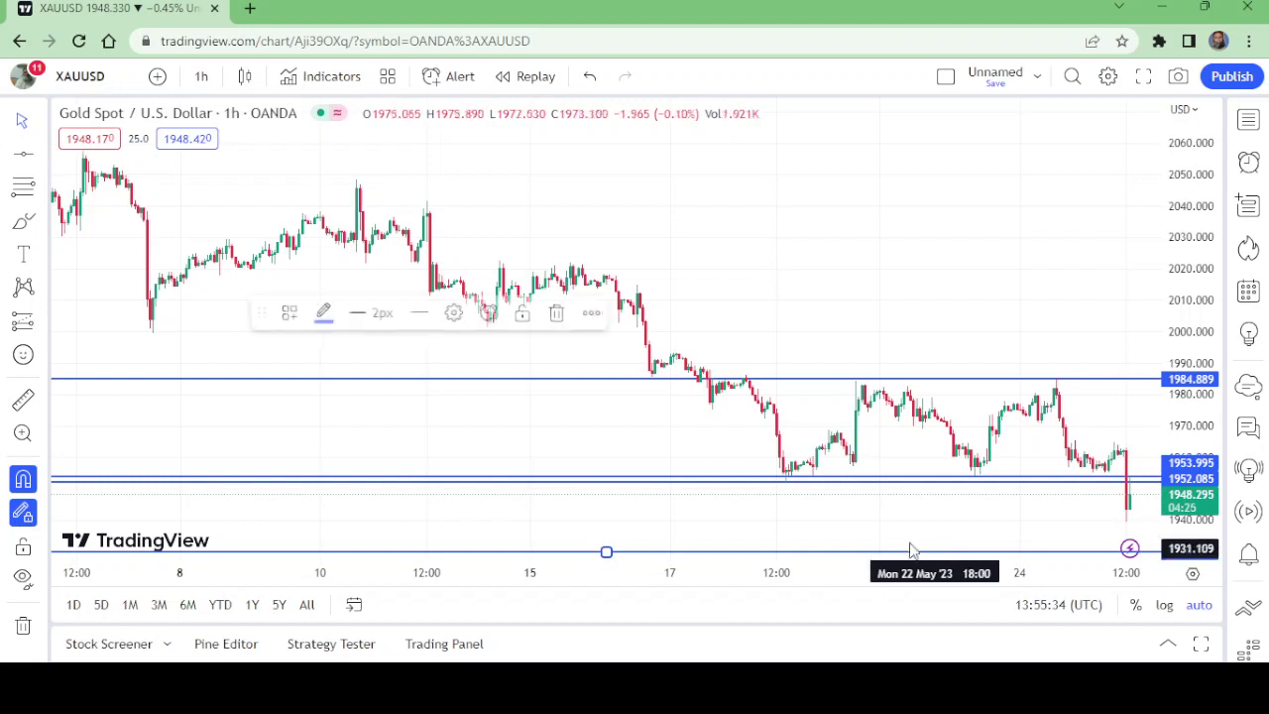
Review the 15-minute chart, then return to the 4-hour timeframe
{"action": "left_click", "coordinate": [203, 77]}
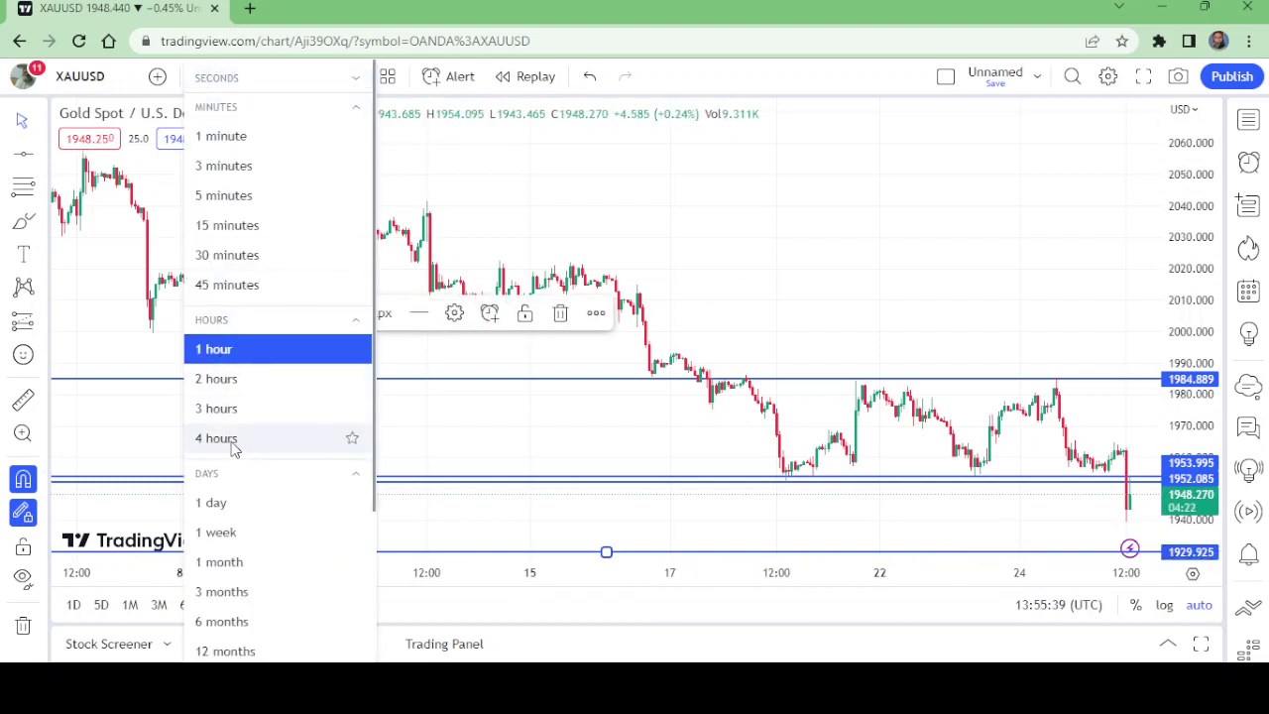
{"action": "left_click", "coordinate": [226, 226]}
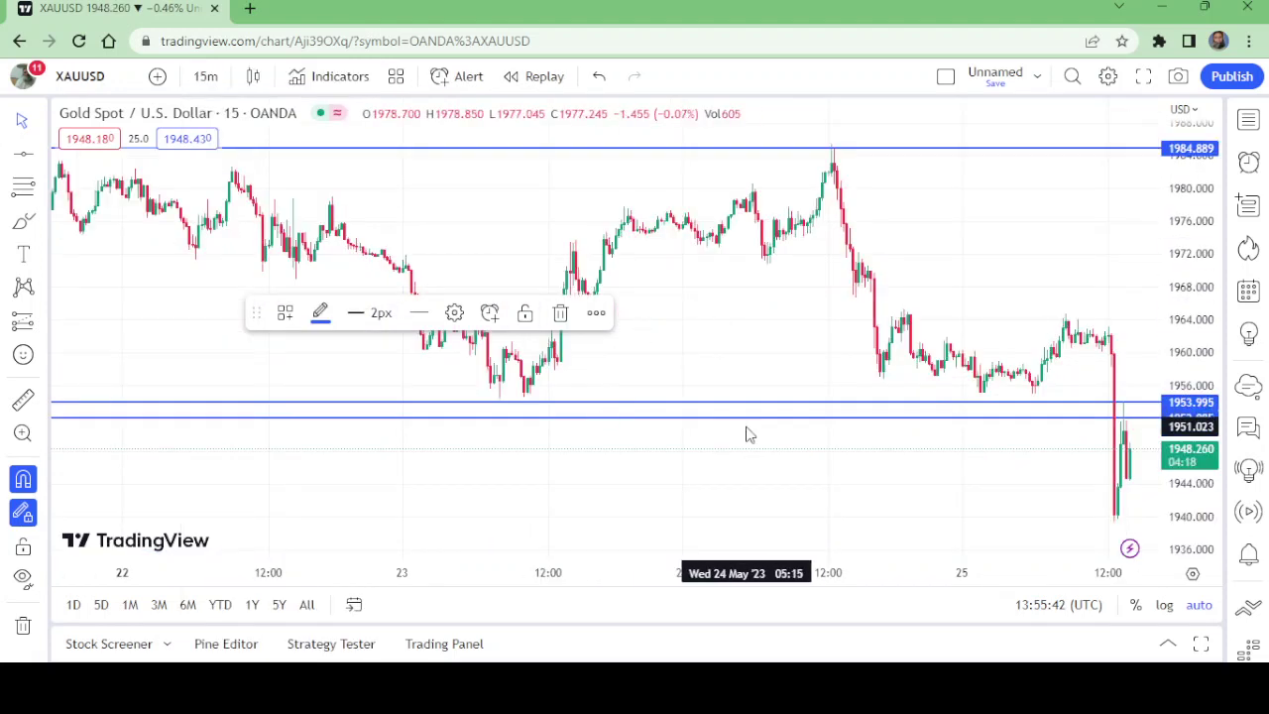
{"action": "mouse_move", "coordinate": [717, 525]}
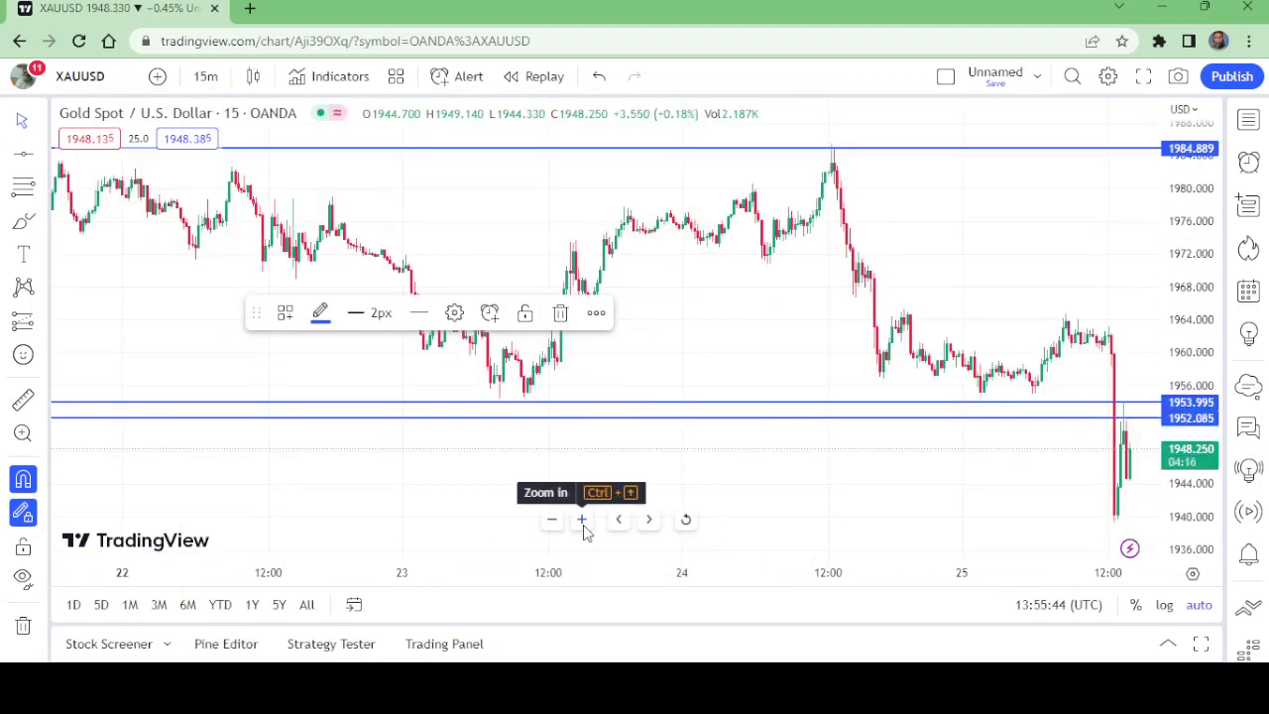
{"action": "left_click", "coordinate": [205, 77]}
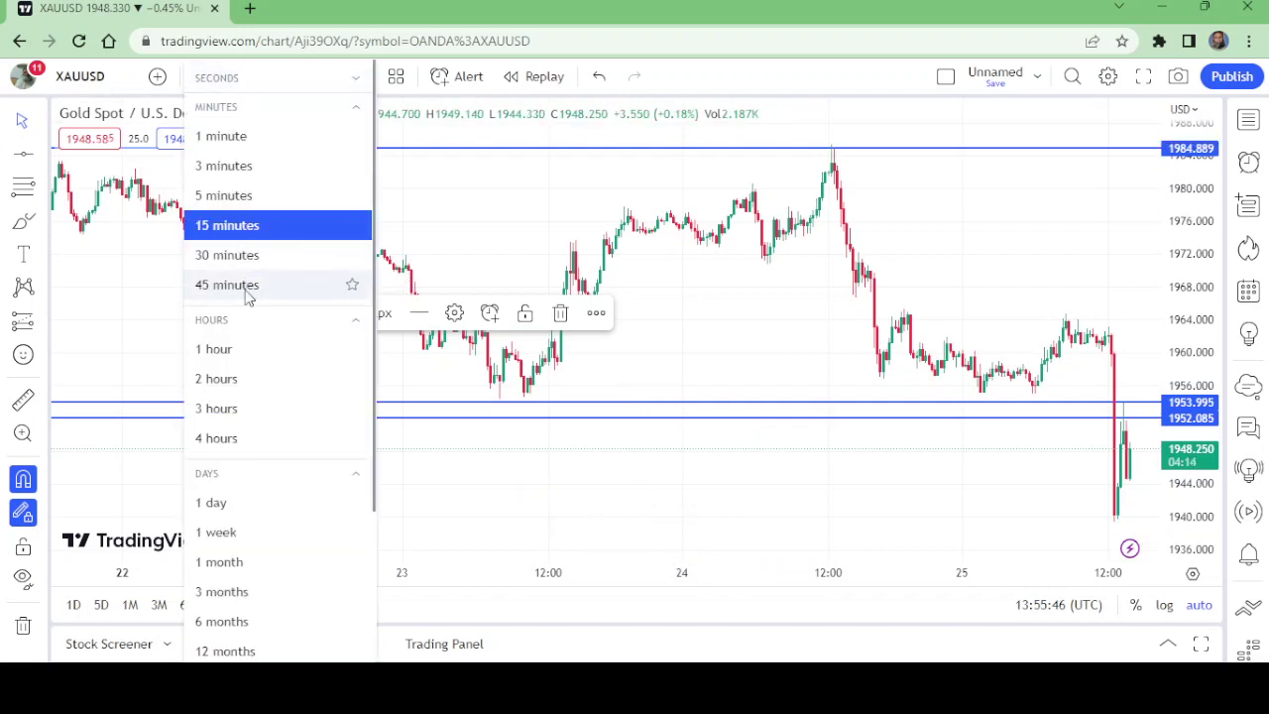
{"action": "left_click", "coordinate": [250, 441]}
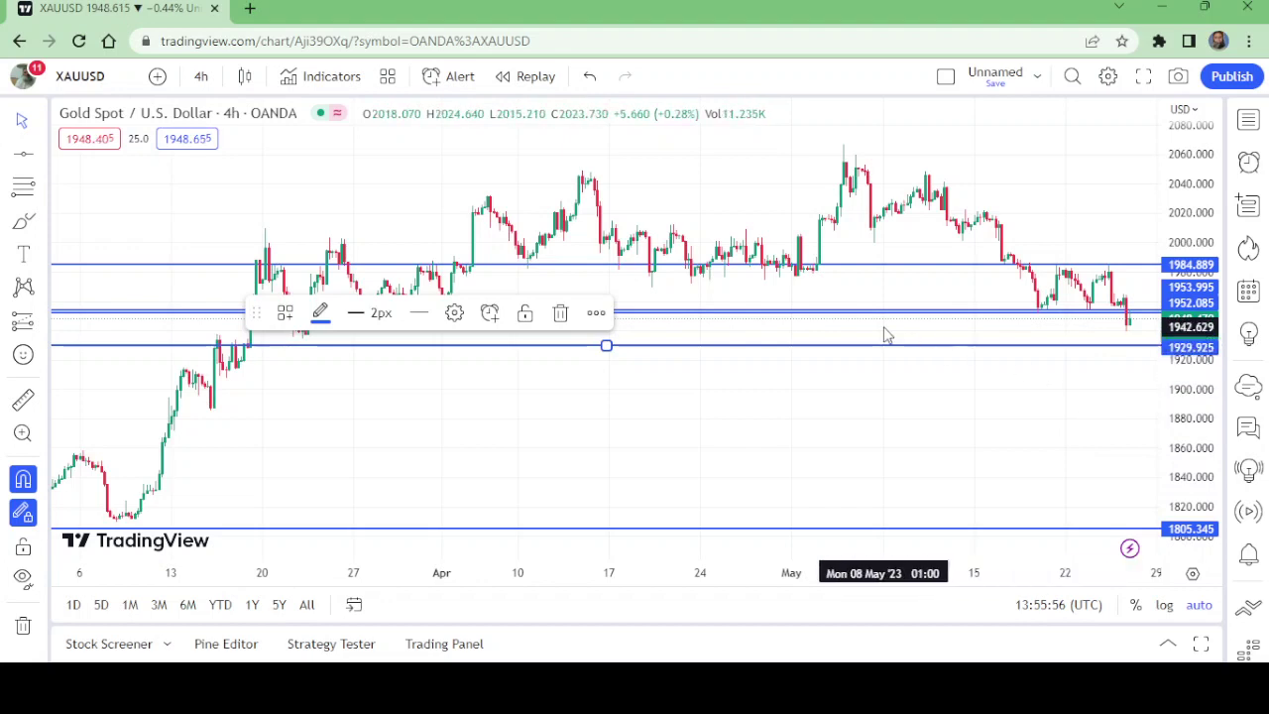
{"action": "left_click", "coordinate": [201, 79]}
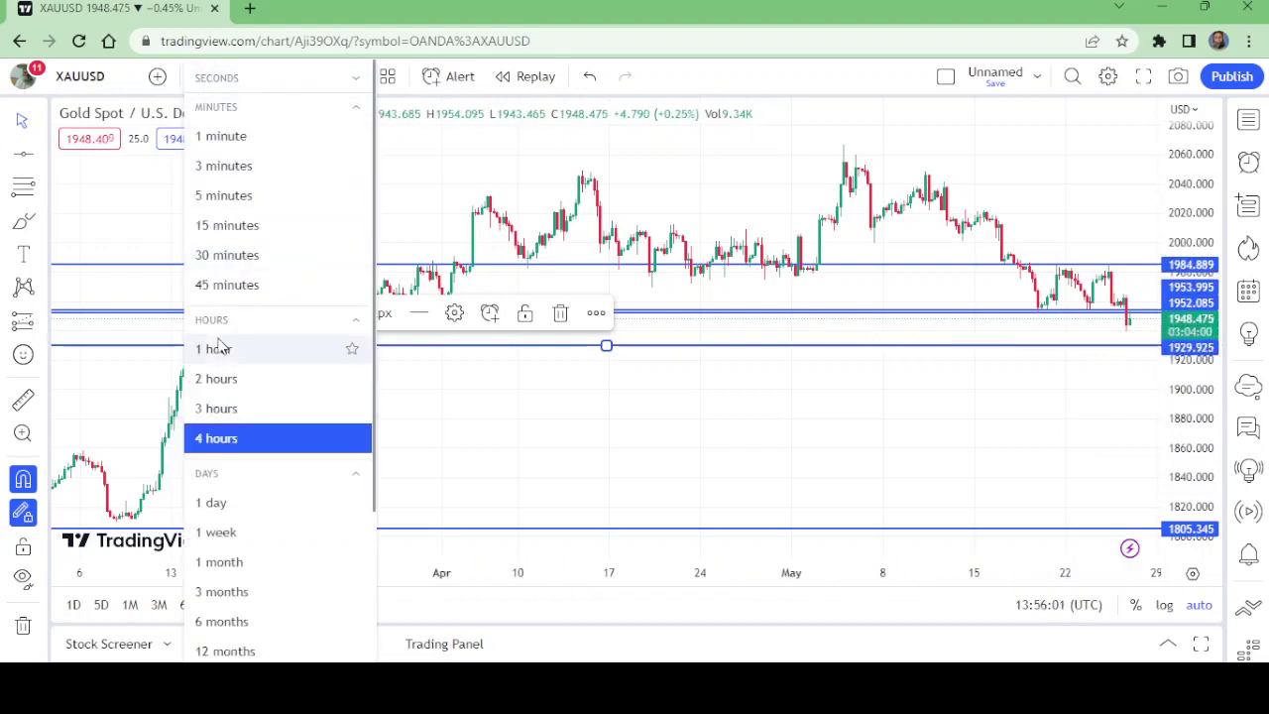
{"action": "left_click", "coordinate": [221, 229]}
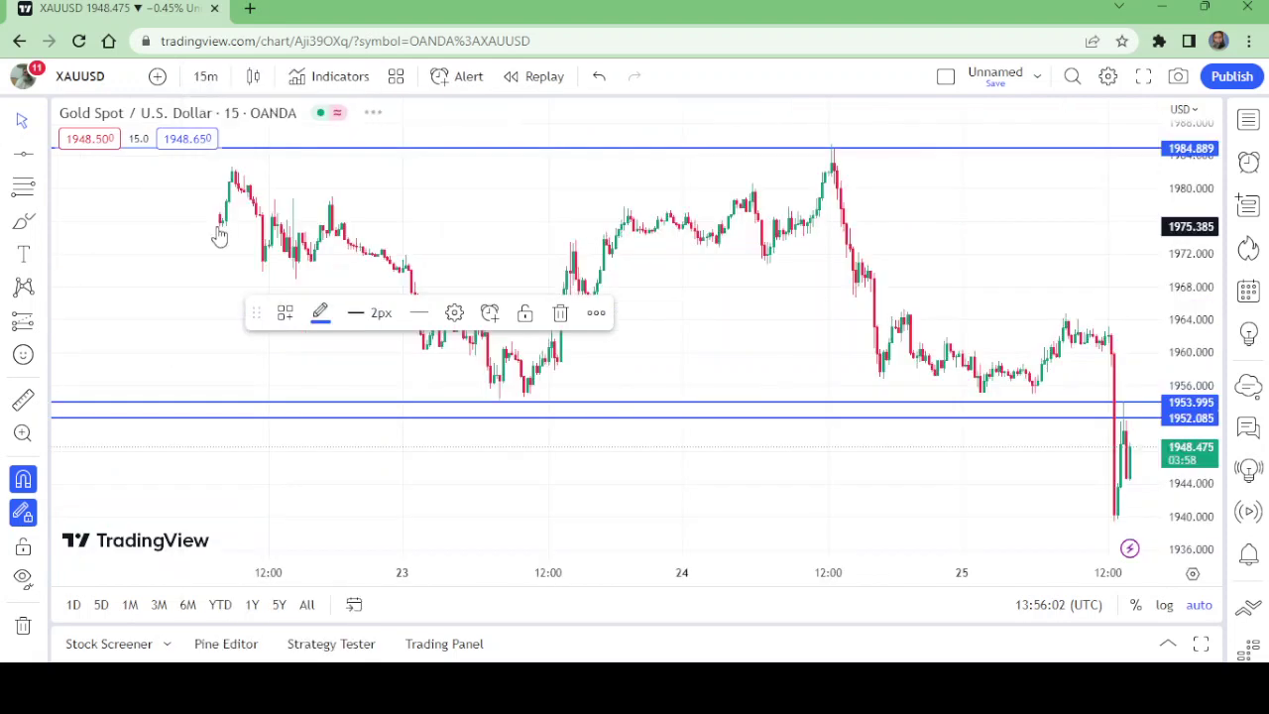
{"action": "mouse_move", "coordinate": [694, 496]}
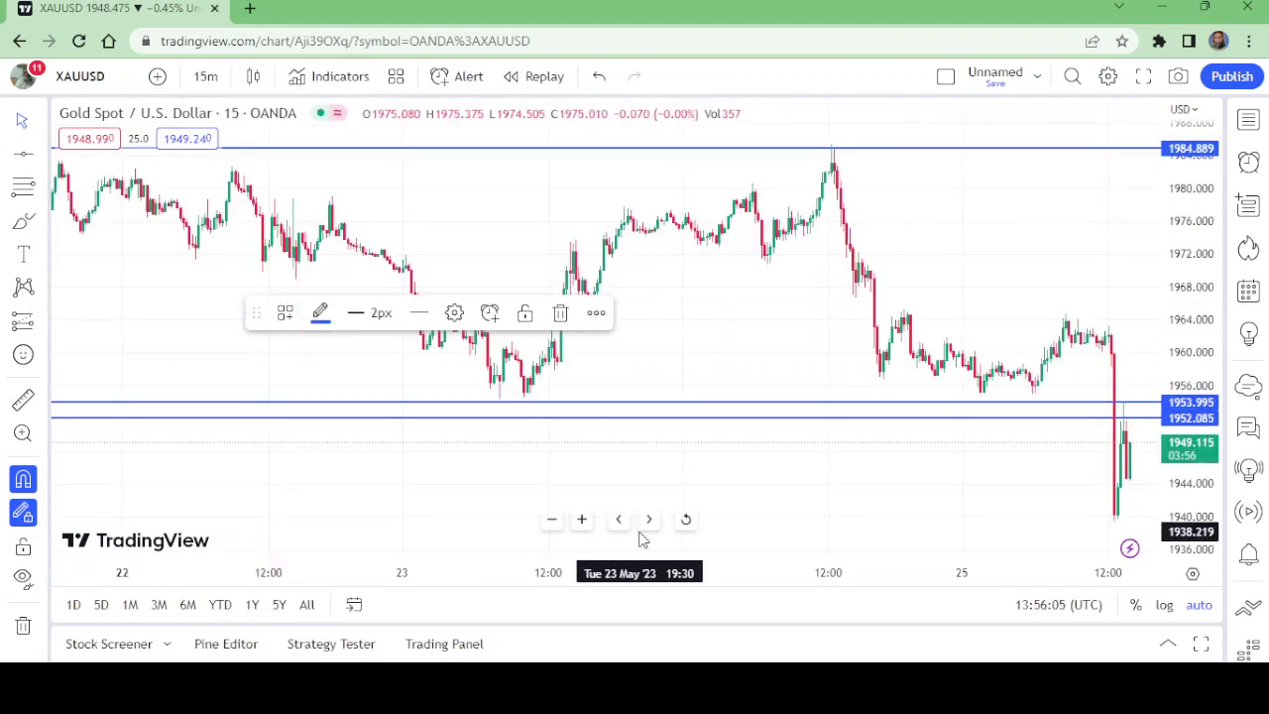
{"action": "left_click", "coordinate": [554, 520]}
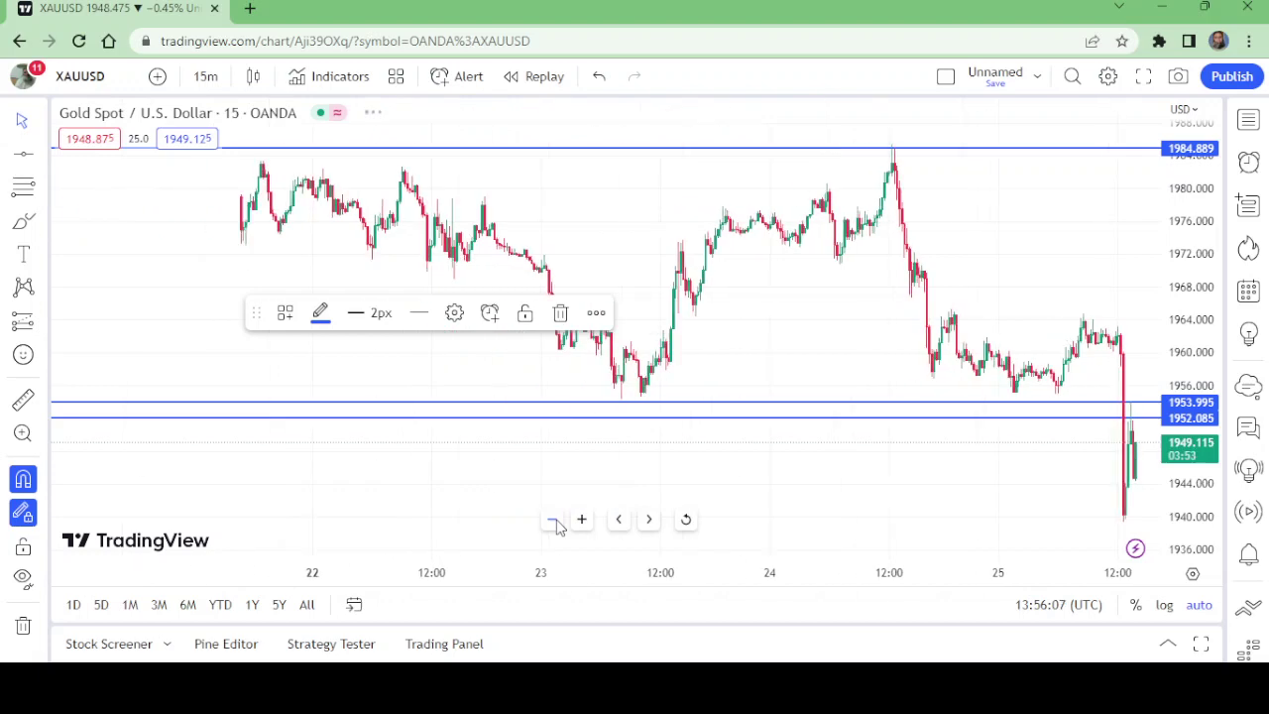
{"action": "left_click", "coordinate": [553, 520]}
{"action": "left_click", "coordinate": [553, 519]}
{"action": "left_click", "coordinate": [553, 519]}
{"action": "left_click", "coordinate": [553, 520]}
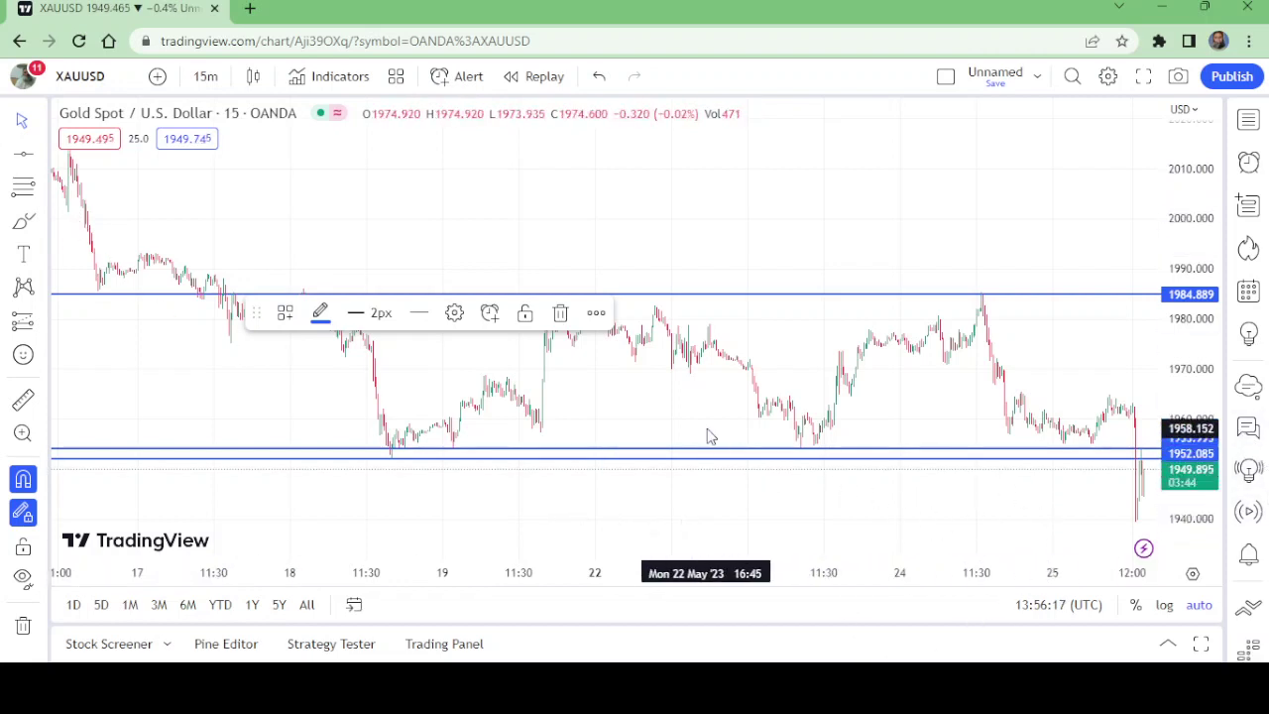
{"action": "left_click", "coordinate": [552, 518]}
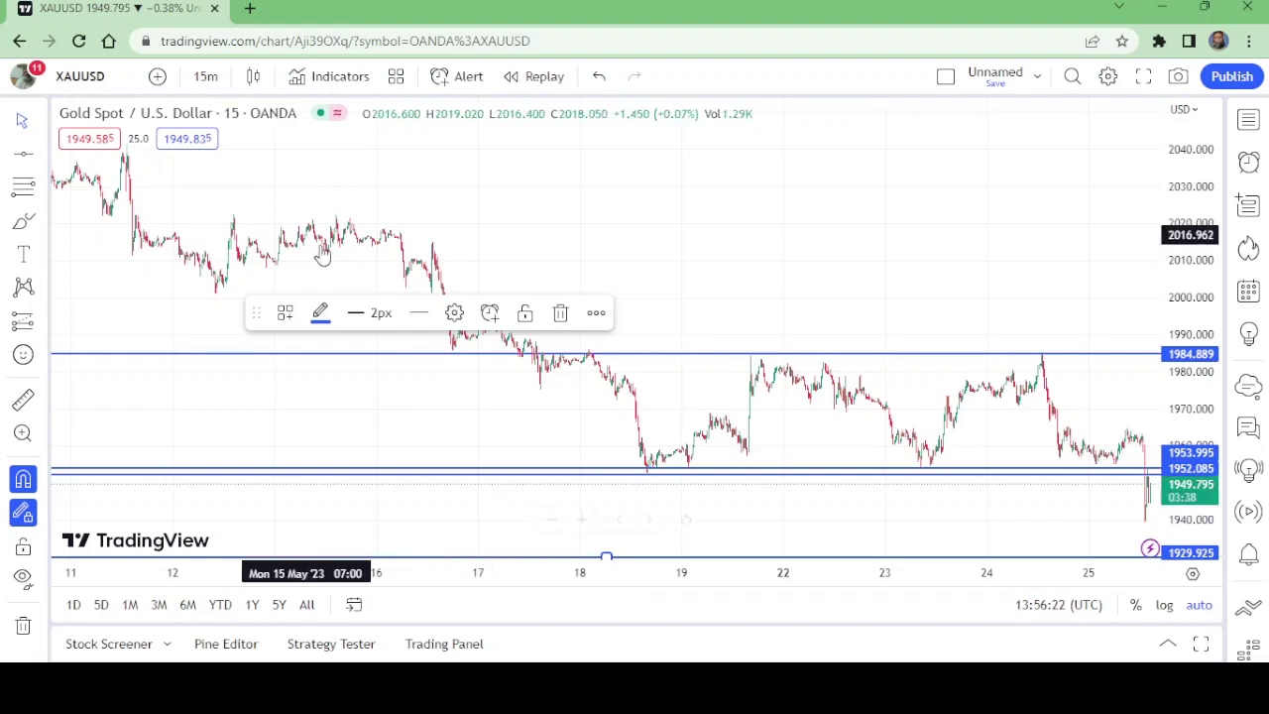
{"action": "left_click", "coordinate": [582, 520]}
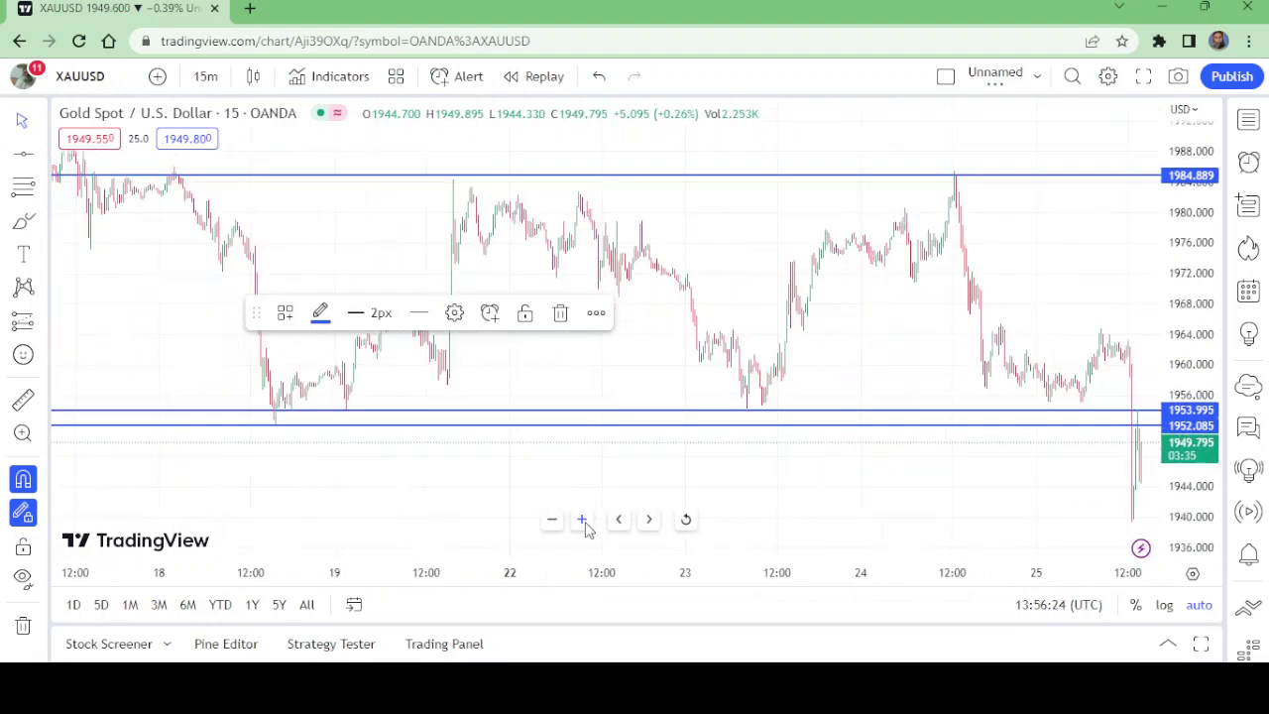
{"action": "left_click", "coordinate": [582, 520]}
{"action": "left_click", "coordinate": [582, 519]}
{"action": "left_click", "coordinate": [582, 520]}
{"action": "left_click", "coordinate": [581, 520]}
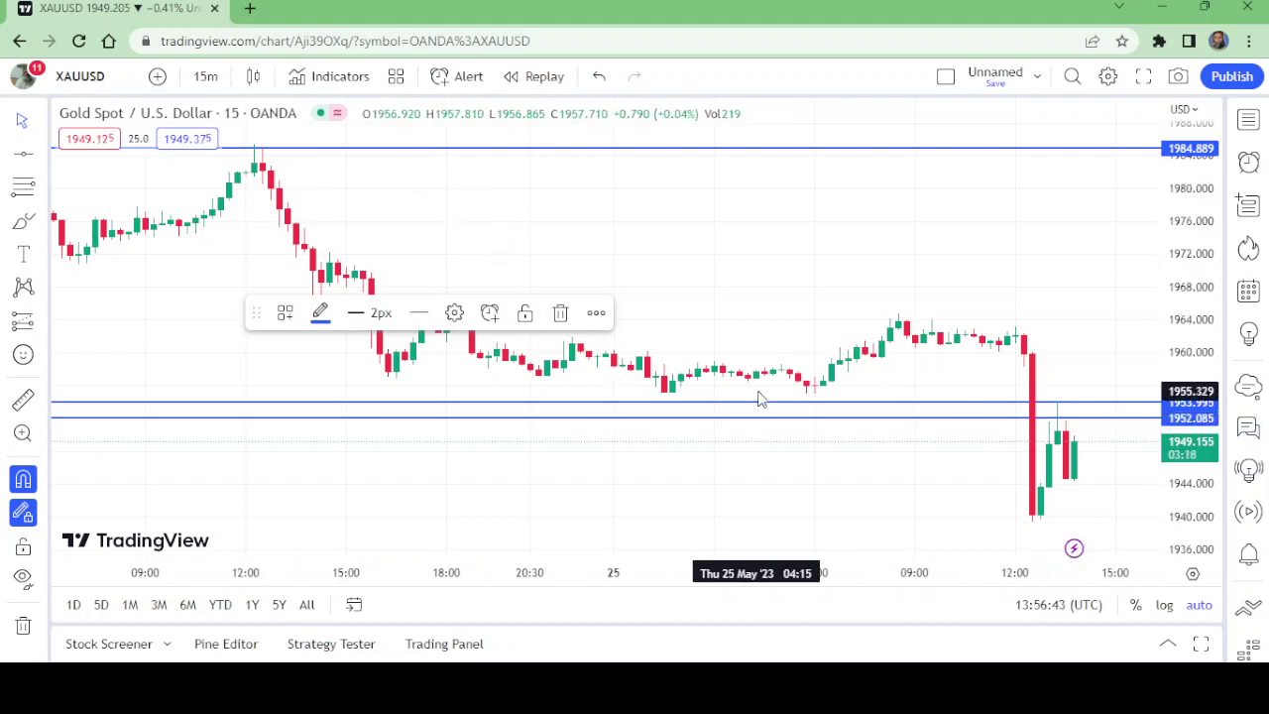
{"action": "left_click", "coordinate": [205, 80]}
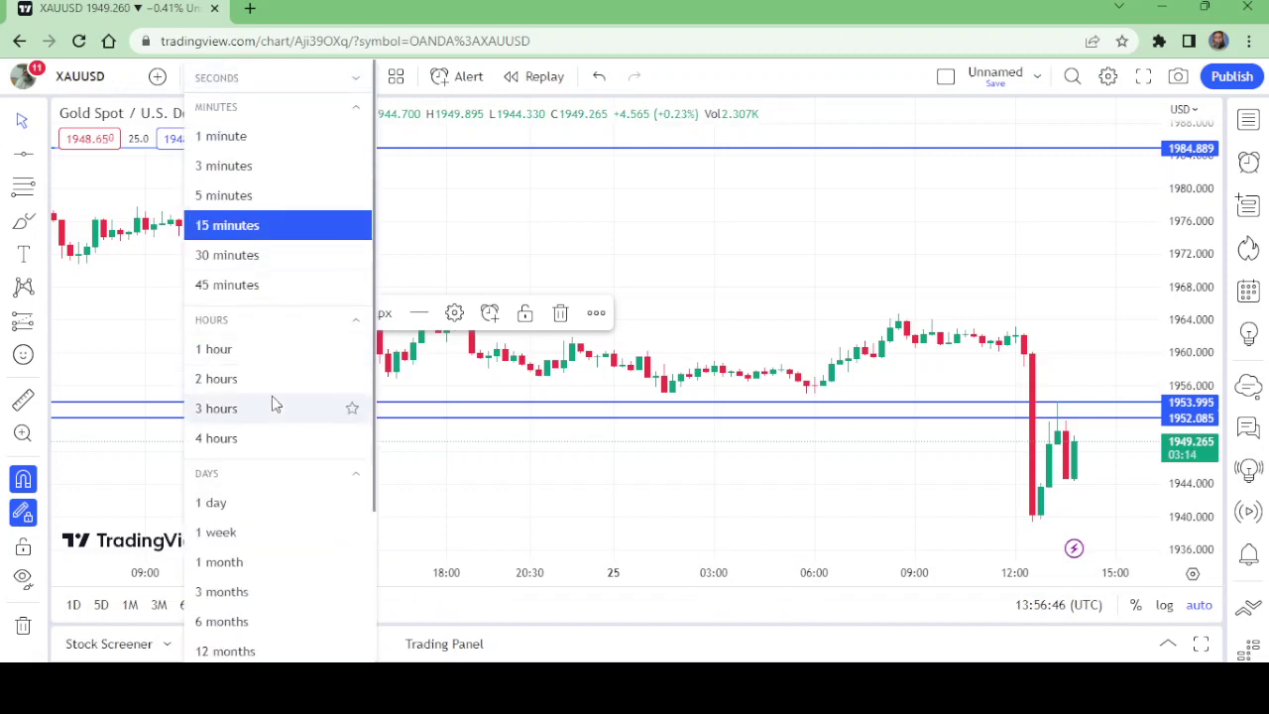
{"action": "left_click", "coordinate": [266, 446]}
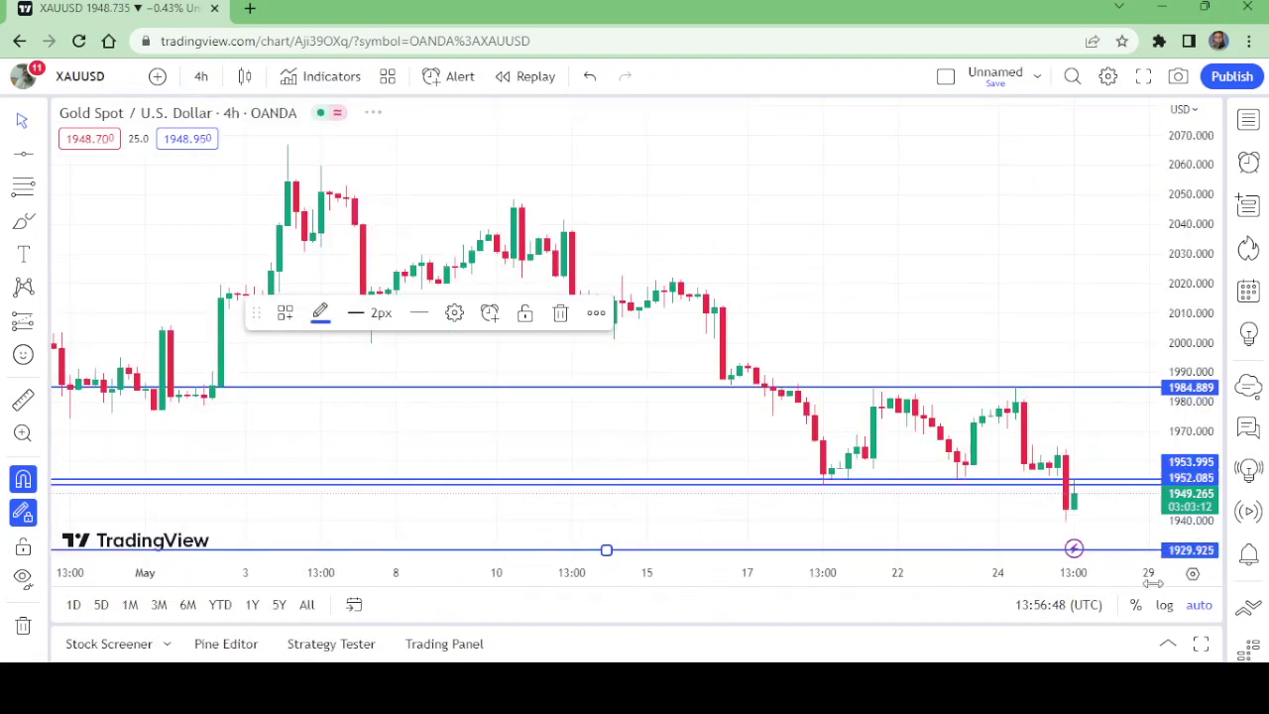